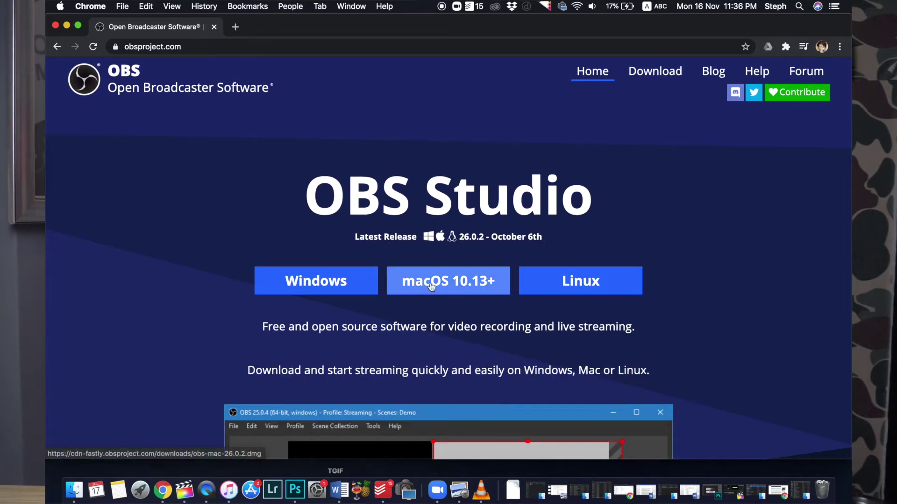
Download OBS Studio 26.0.2 for macOS 10.13+ and launch it from Launchpad.
{"action": "left_click", "coordinate": [459, 290]}
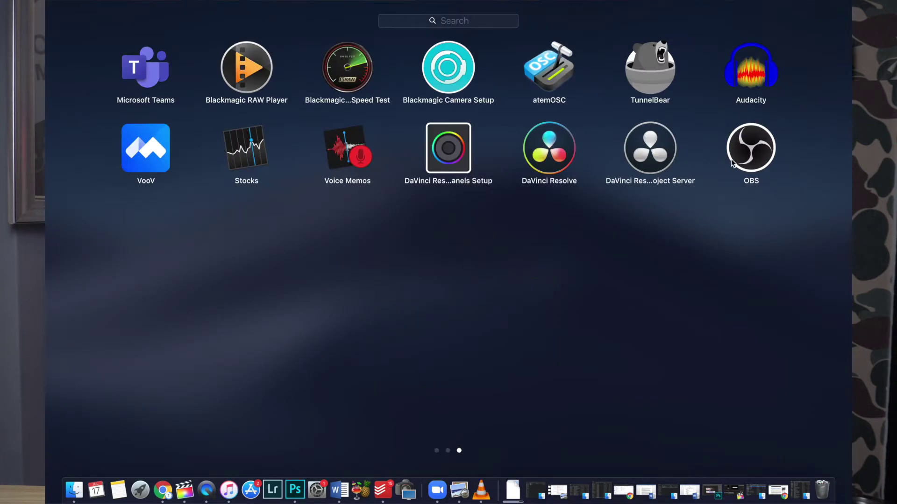
{"action": "left_click", "coordinate": [741, 157]}
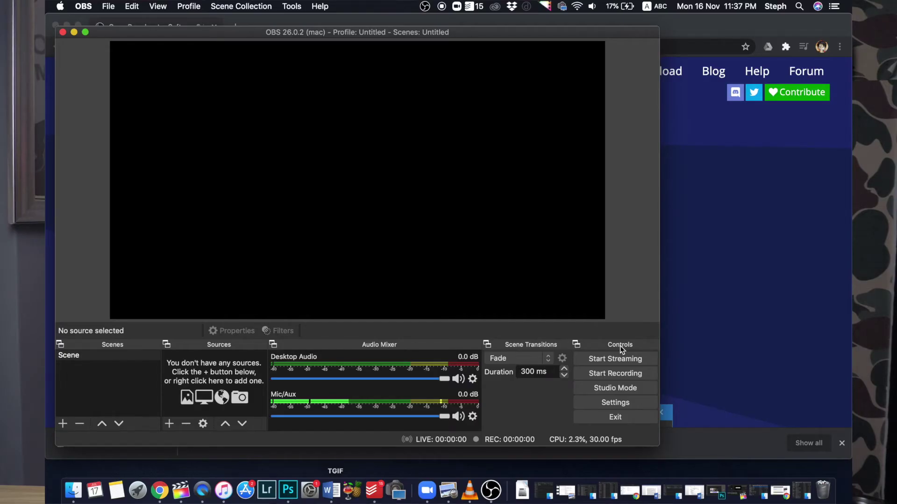
Show the OBS Output settings page with its recording path, quality and format.
{"action": "left_click", "coordinate": [613, 404]}
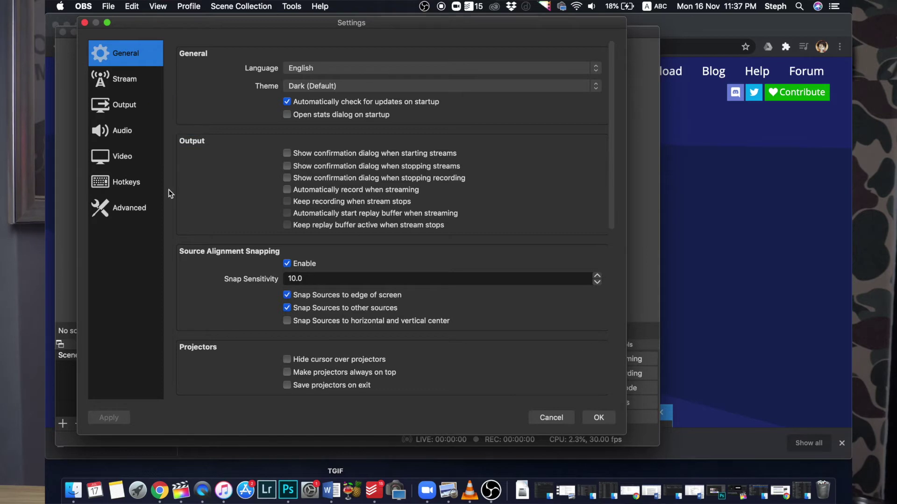
{"action": "left_click", "coordinate": [125, 107]}
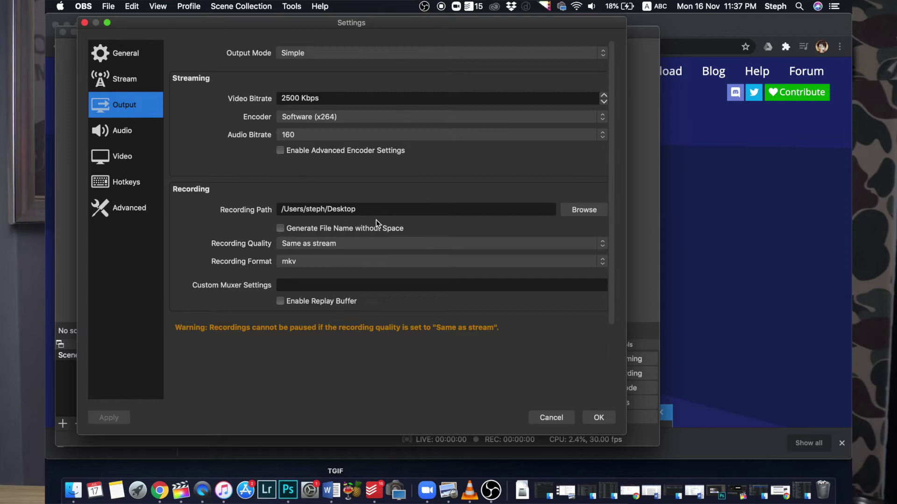
{"action": "left_click", "coordinate": [486, 211]}
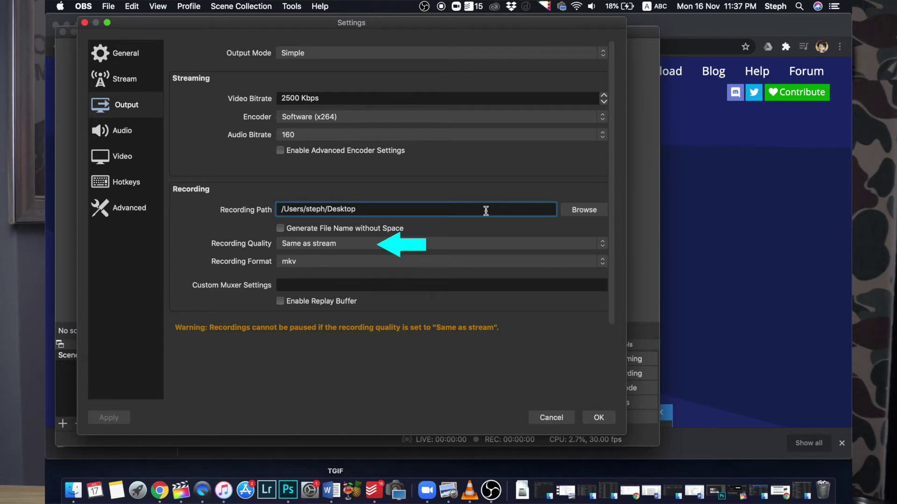
{"action": "left_click", "coordinate": [385, 243]}
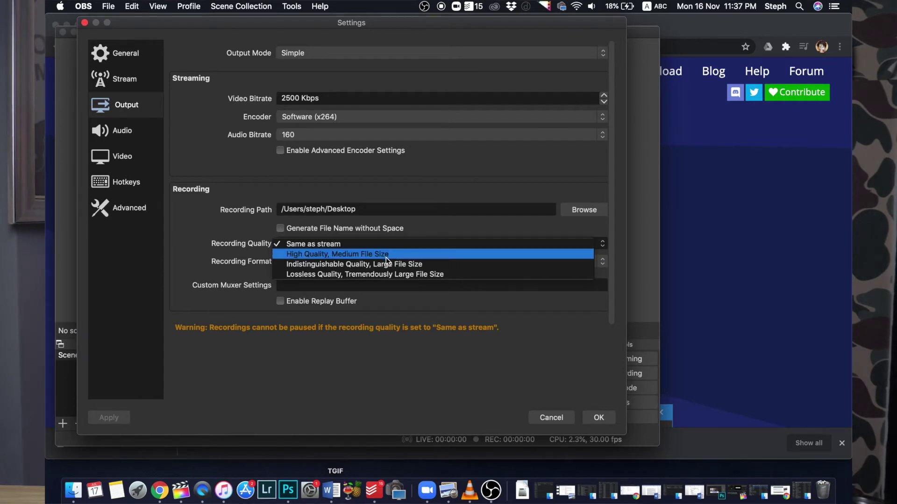
{"action": "left_click", "coordinate": [387, 247]}
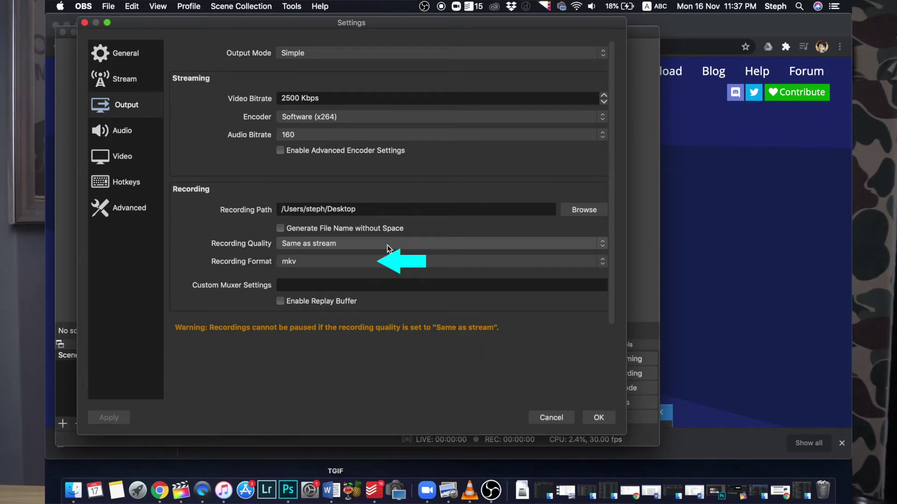
{"action": "left_click", "coordinate": [377, 263]}
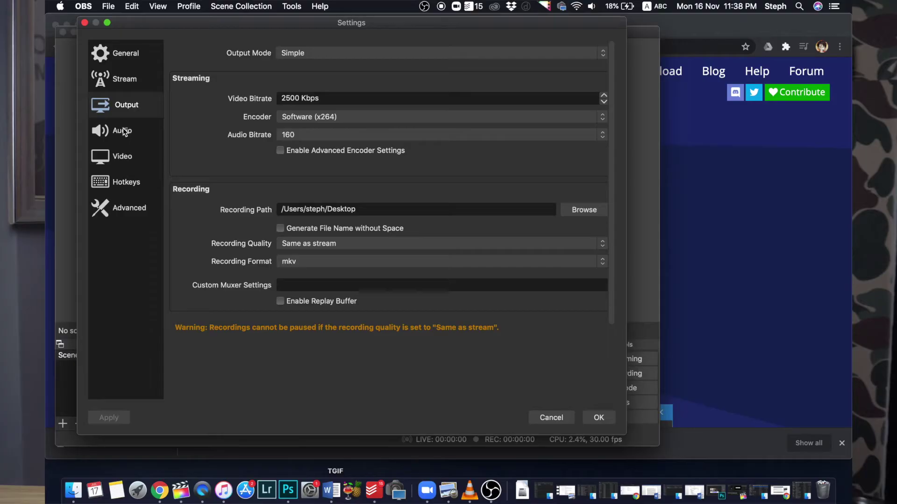
Leave the Desktop Audio device on Default in the Audio settings.
{"action": "left_click", "coordinate": [123, 131]}
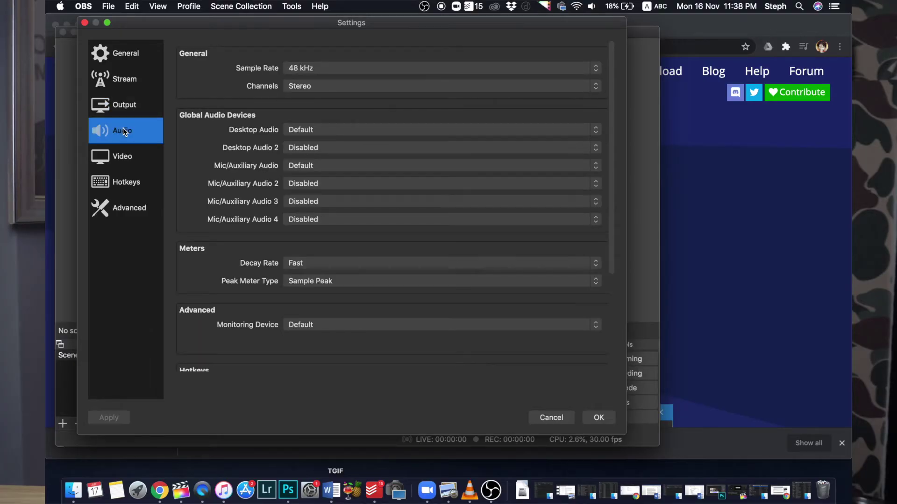
{"action": "left_click", "coordinate": [325, 130]}
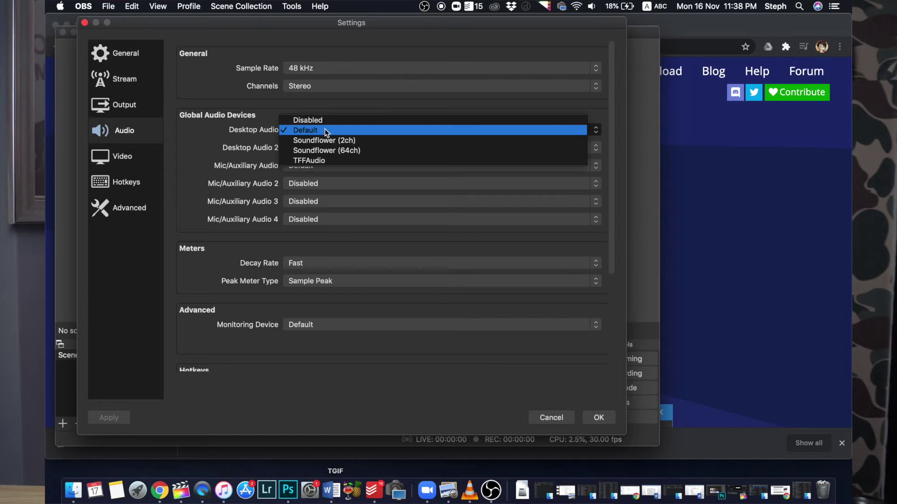
{"action": "left_click", "coordinate": [326, 131]}
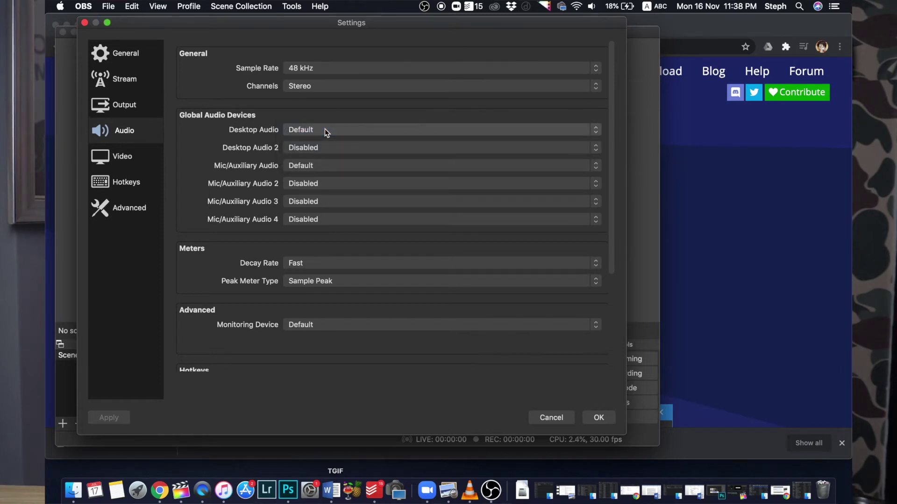
Keep base and output resolution at 1920x1080 and save the settings.
{"action": "left_click", "coordinate": [133, 157]}
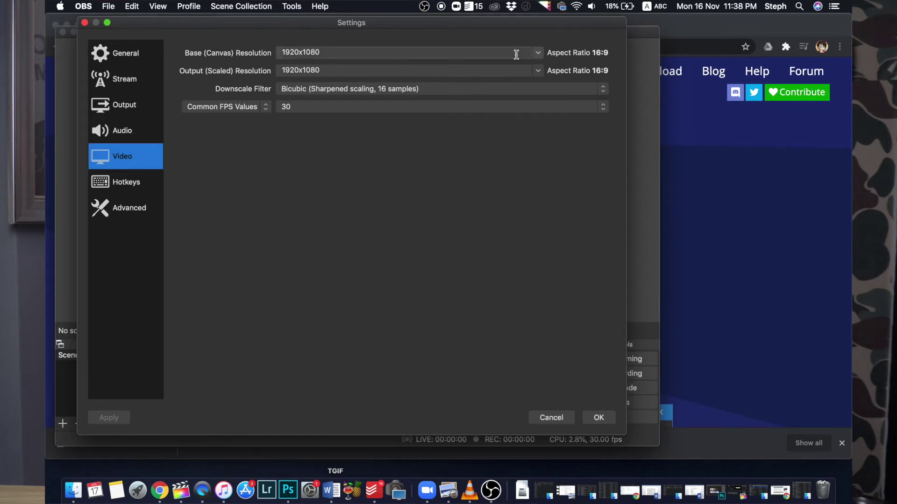
{"action": "left_click", "coordinate": [538, 53]}
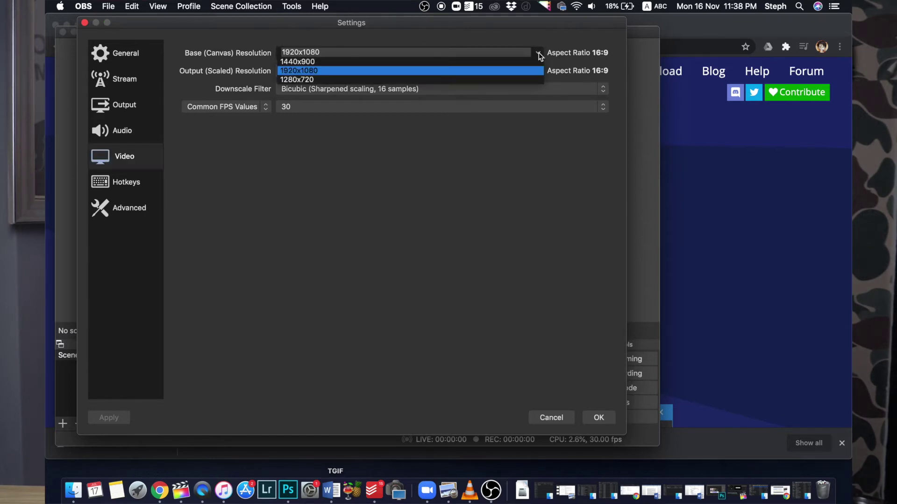
{"action": "left_click", "coordinate": [481, 71]}
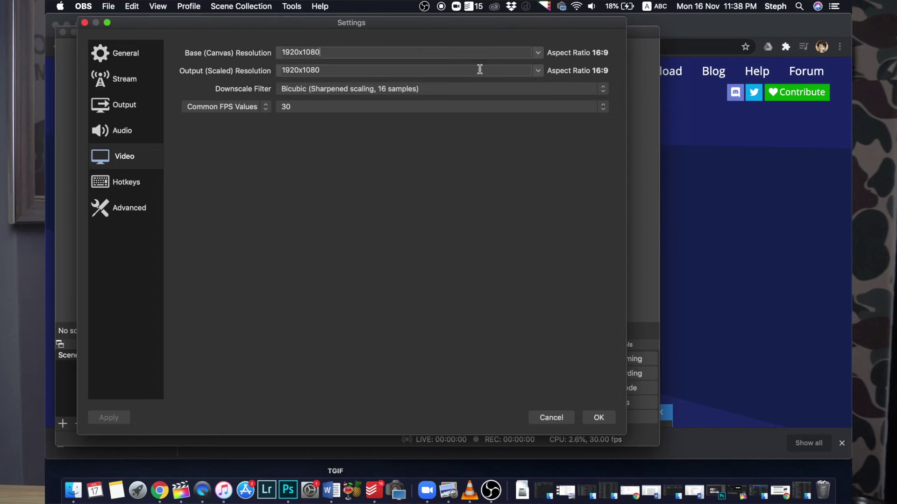
{"action": "left_click", "coordinate": [538, 71]}
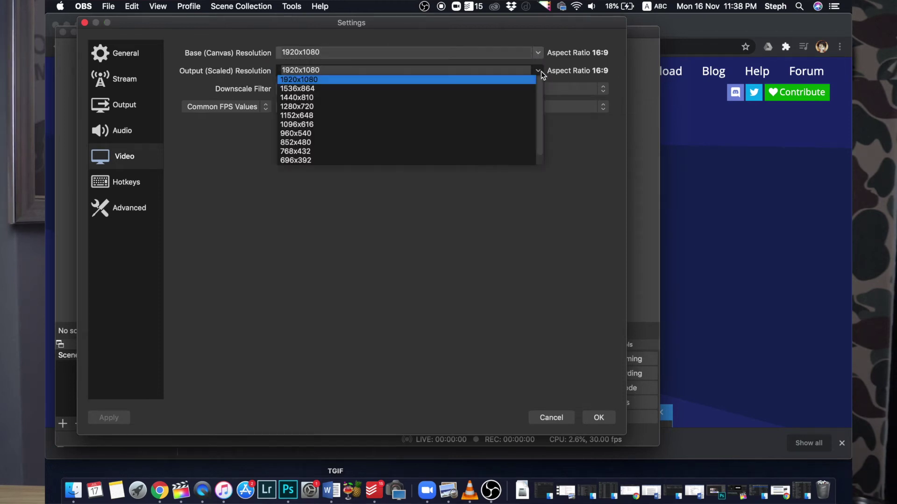
{"action": "left_click", "coordinate": [508, 80]}
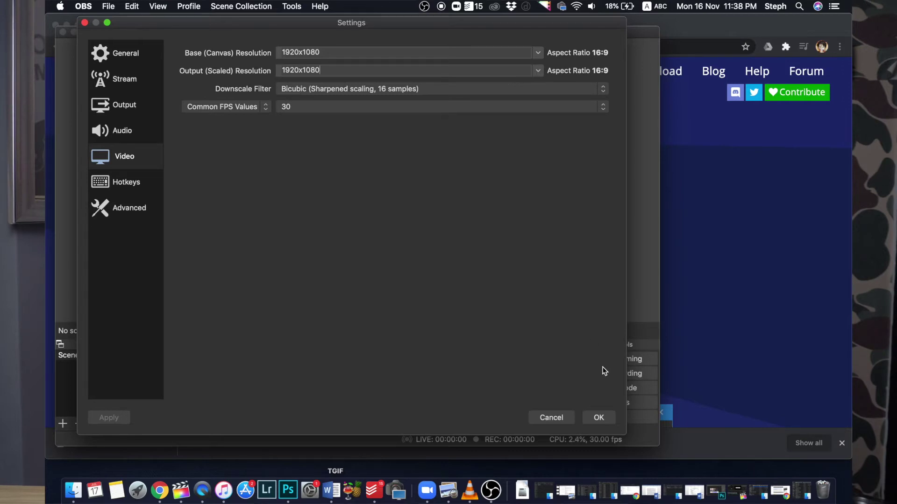
{"action": "left_click", "coordinate": [601, 419]}
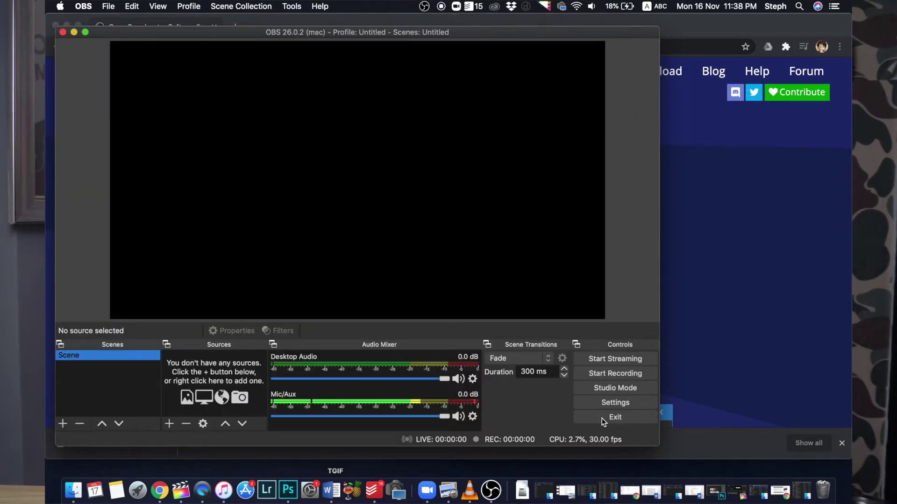
Add a Display Capture source to the scene under its default name 'Display Capture'.
{"action": "left_click", "coordinate": [171, 423]}
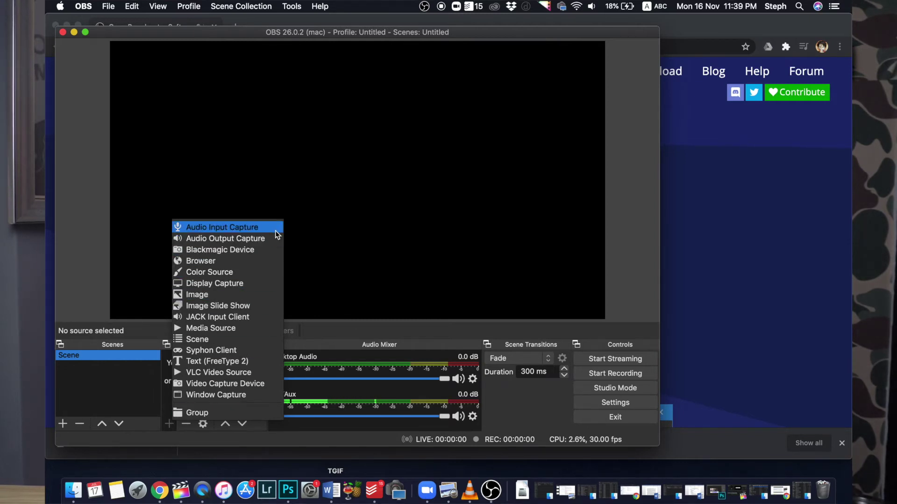
{"action": "left_click", "coordinate": [264, 285]}
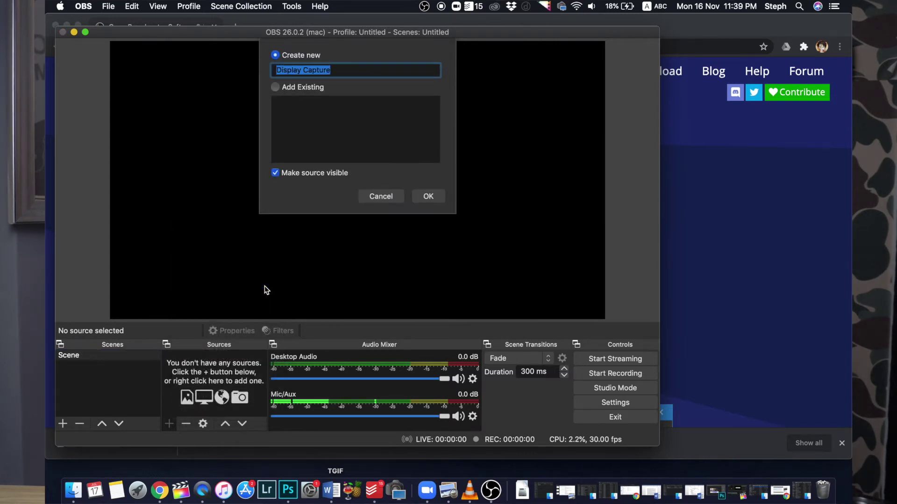
{"action": "left_click", "coordinate": [431, 196]}
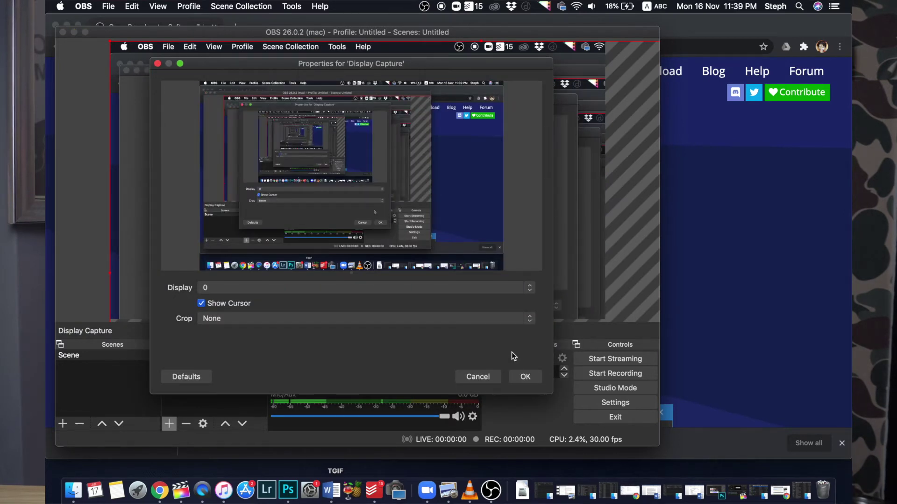
Accept the Display Capture properties with Display 0, cursor shown and no crop.
{"action": "left_click", "coordinate": [527, 379]}
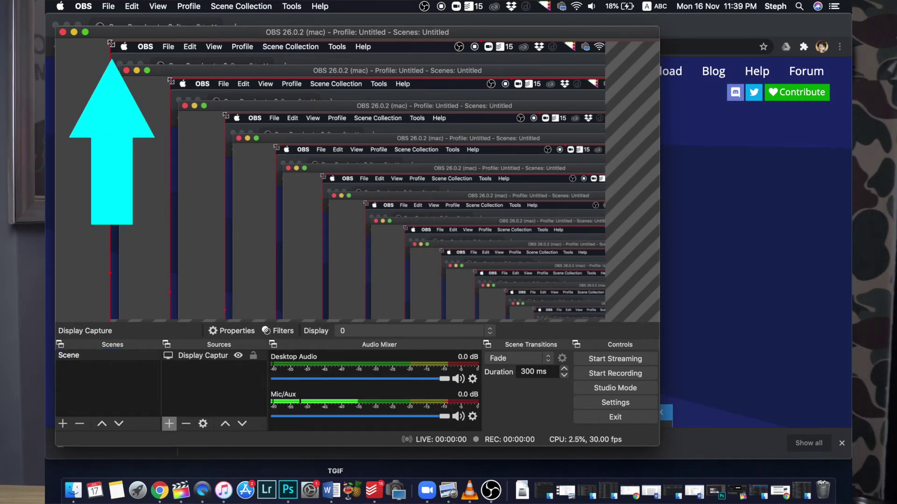
Resize and reposition the Display Capture source in the preview until it fills the canvas.
{"action": "left_click_drag", "start_coordinate": [111, 44], "coordinate": [443, 262]}
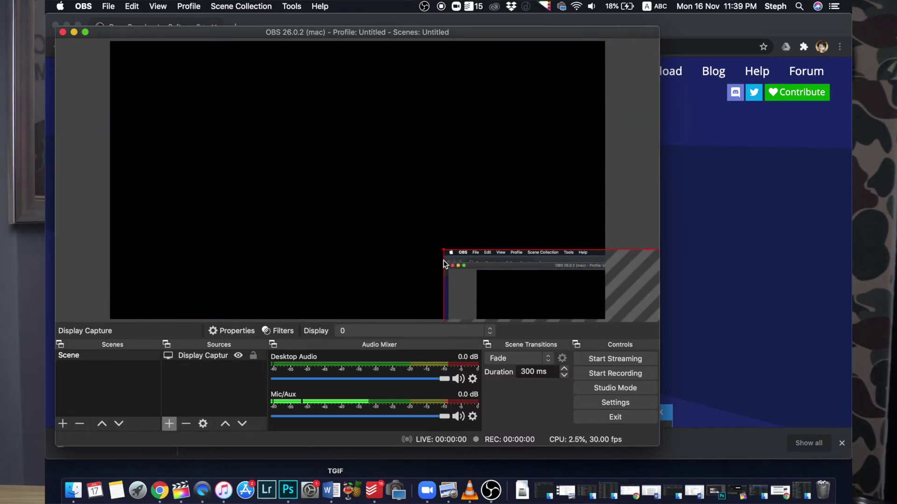
{"action": "left_click_drag", "start_coordinate": [552, 291], "coordinate": [253, 82]}
{"action": "left_click_drag", "start_coordinate": [552, 297], "coordinate": [582, 318]}
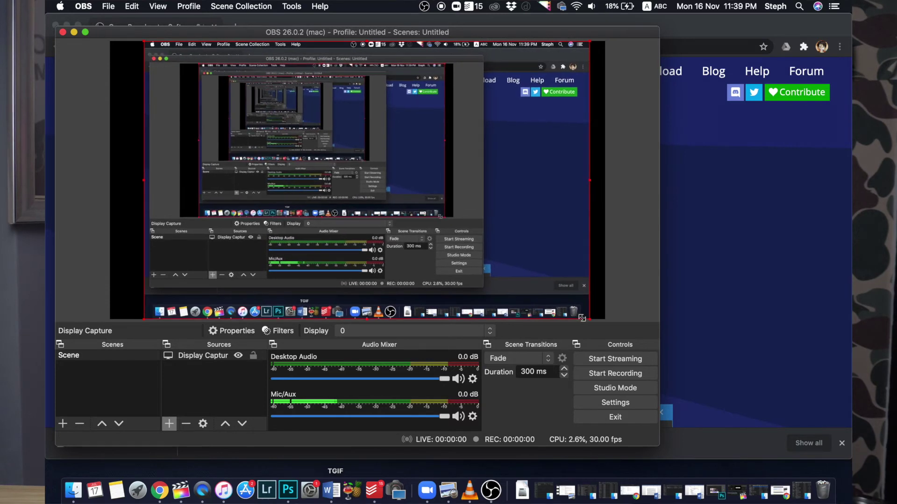
{"action": "left_click_drag", "start_coordinate": [361, 173], "coordinate": [348, 169]}
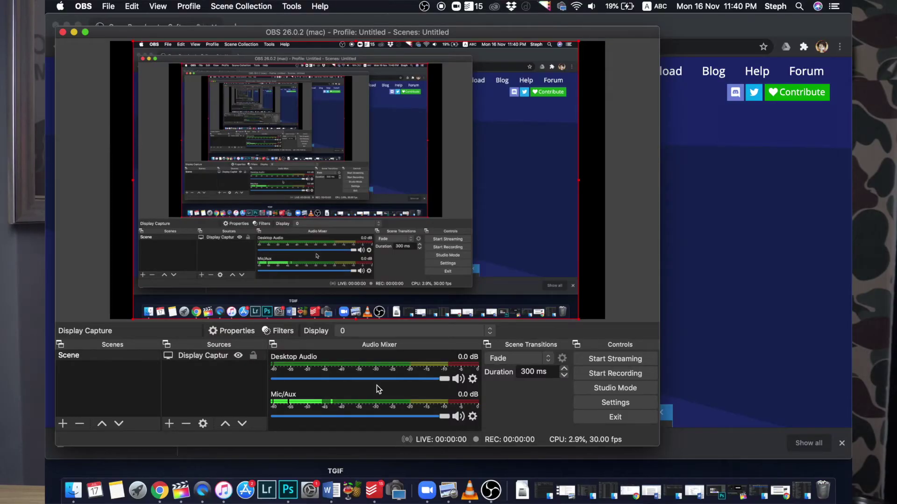
Add an Audio Input Capture source with its default name and the Default input device.
{"action": "left_click", "coordinate": [171, 424]}
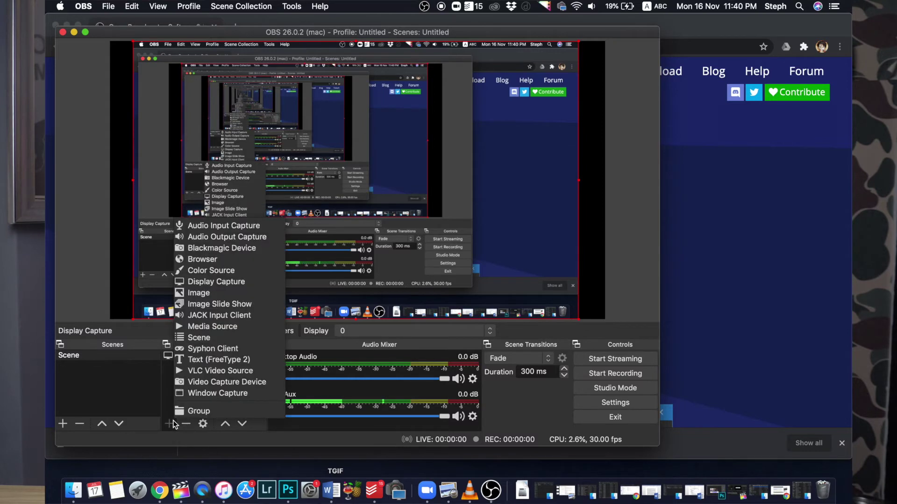
{"action": "left_click", "coordinate": [240, 226]}
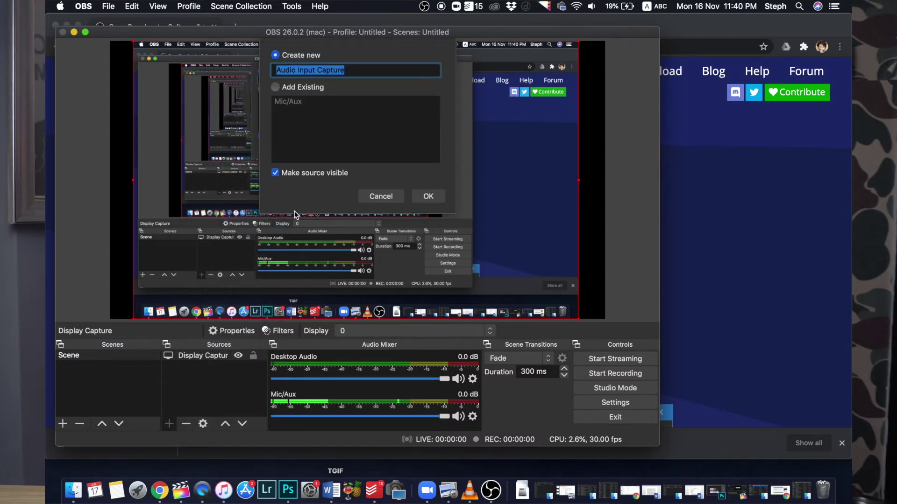
{"action": "left_click", "coordinate": [429, 196]}
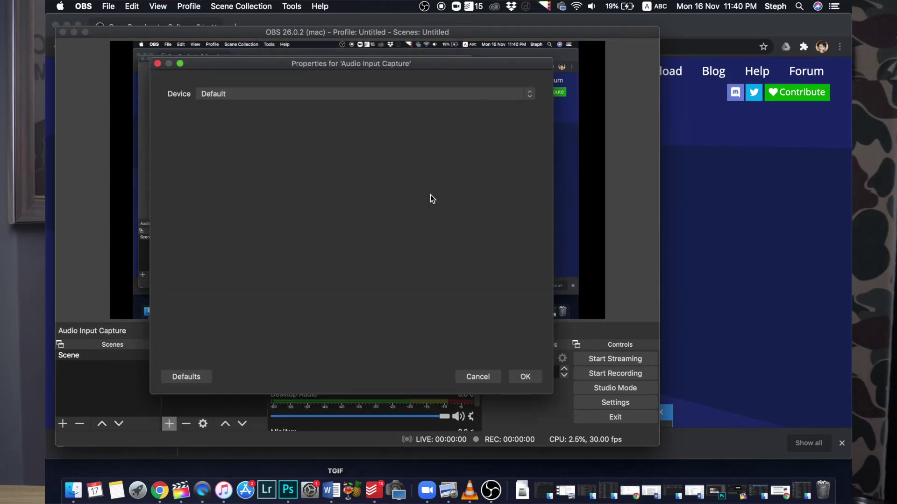
{"action": "left_click", "coordinate": [435, 95]}
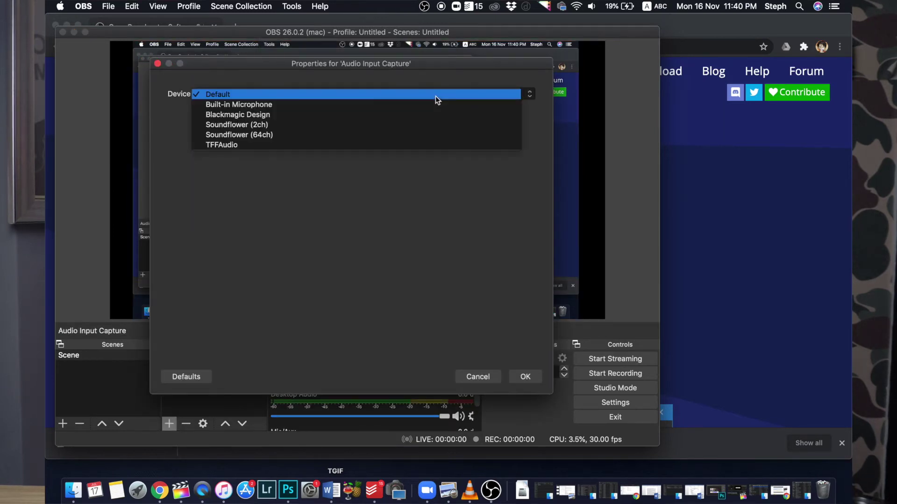
{"action": "left_click", "coordinate": [435, 97]}
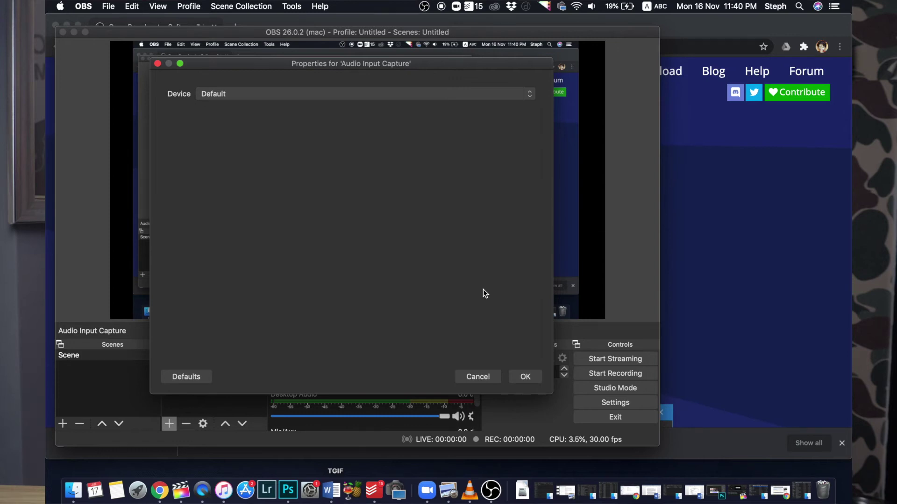
{"action": "left_click", "coordinate": [525, 377]}
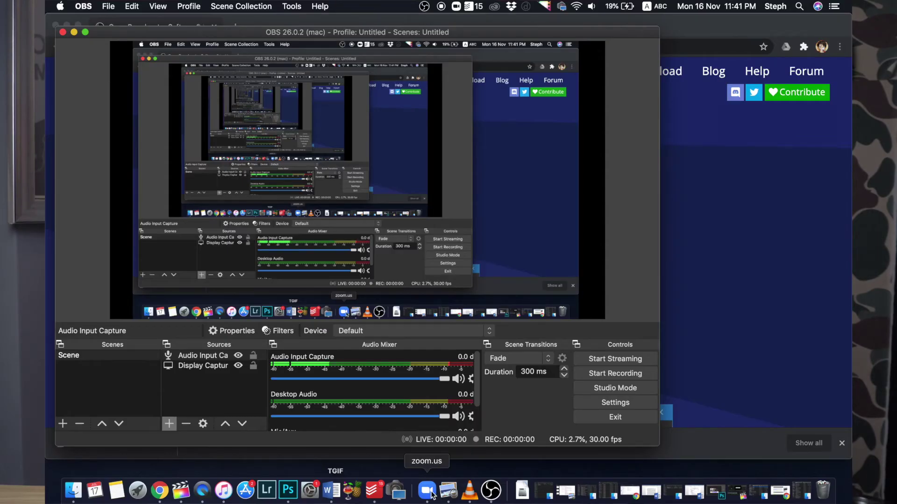
Bring Zoom's Meetings window to the front from the Dock.
{"action": "left_click", "coordinate": [432, 495]}
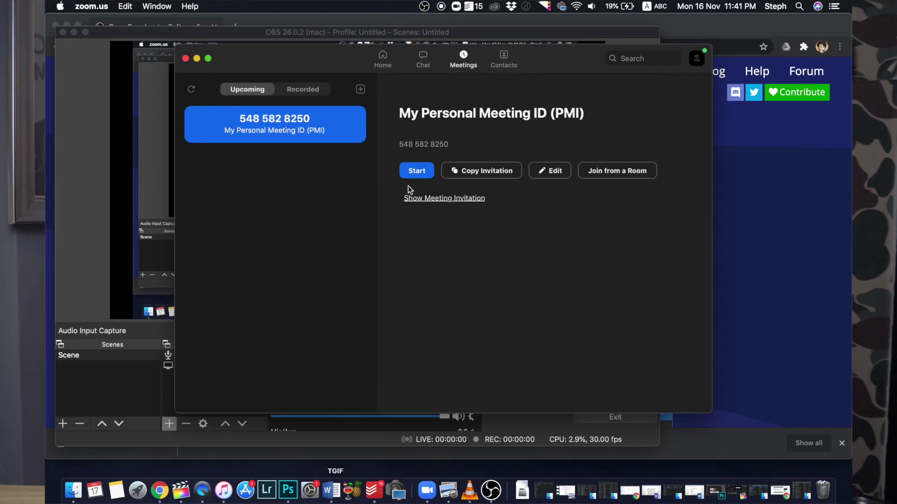
Start the personal Zoom meeting using computer audio and the Blackmagic camera for video.
{"action": "left_click", "coordinate": [413, 173]}
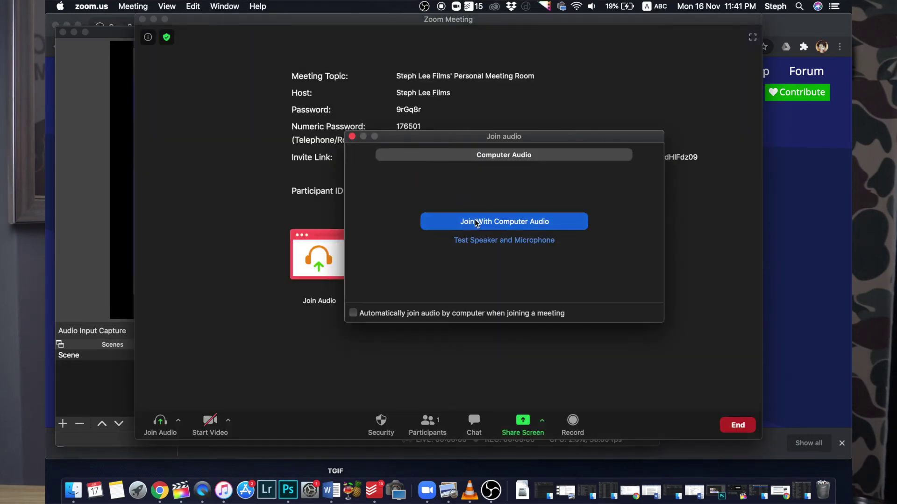
{"action": "left_click", "coordinate": [476, 222]}
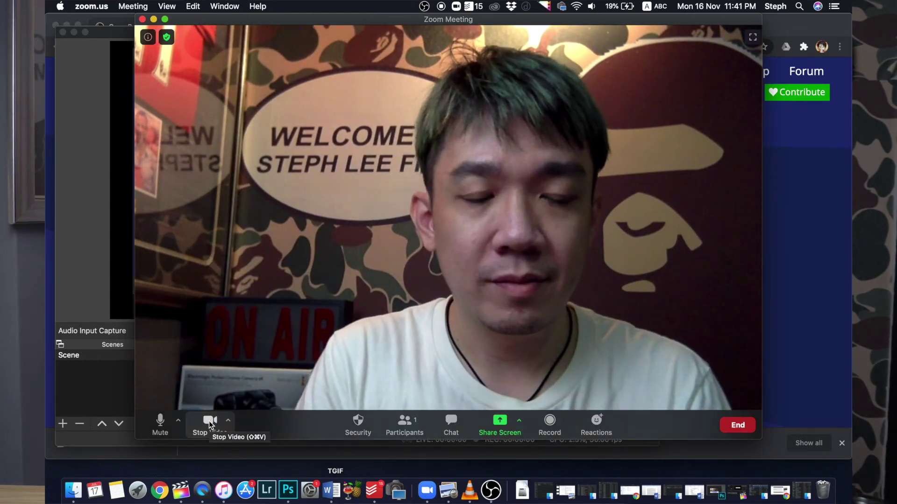
{"action": "left_click", "coordinate": [228, 420]}
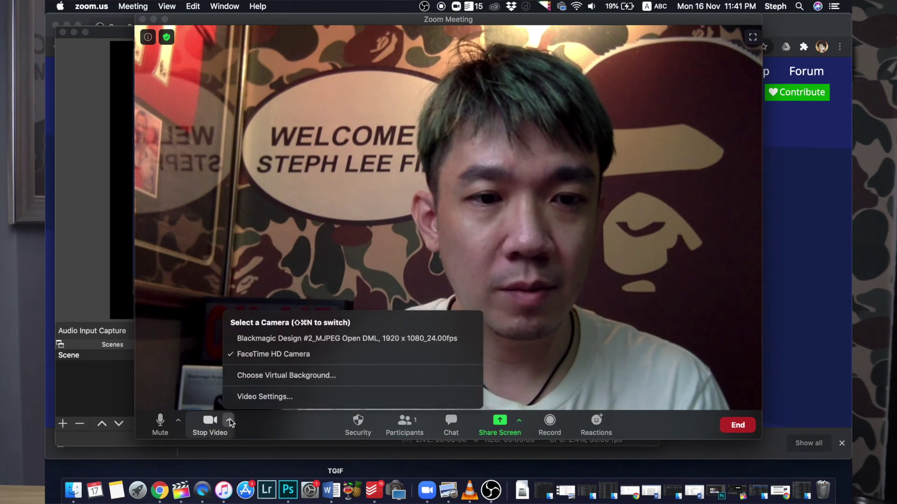
{"action": "left_click", "coordinate": [263, 346]}
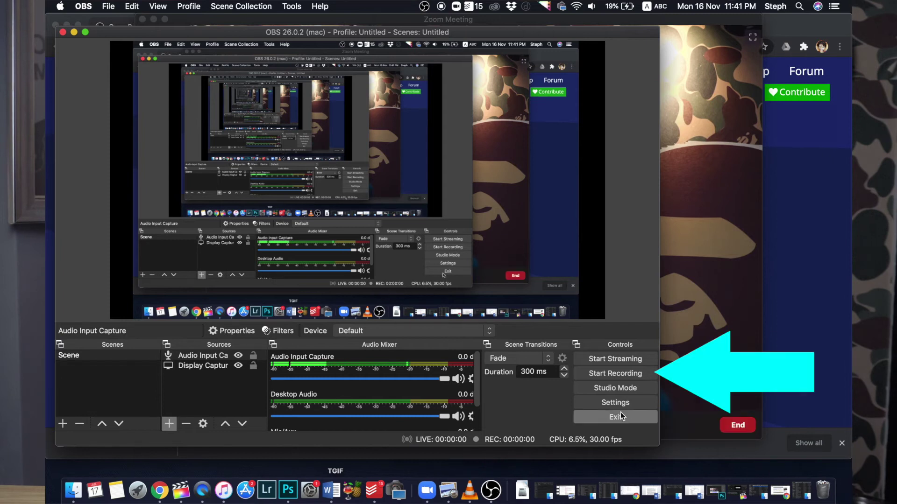
Start the OBS recording, then return to the Zoom meeting window.
{"action": "left_click", "coordinate": [651, 373]}
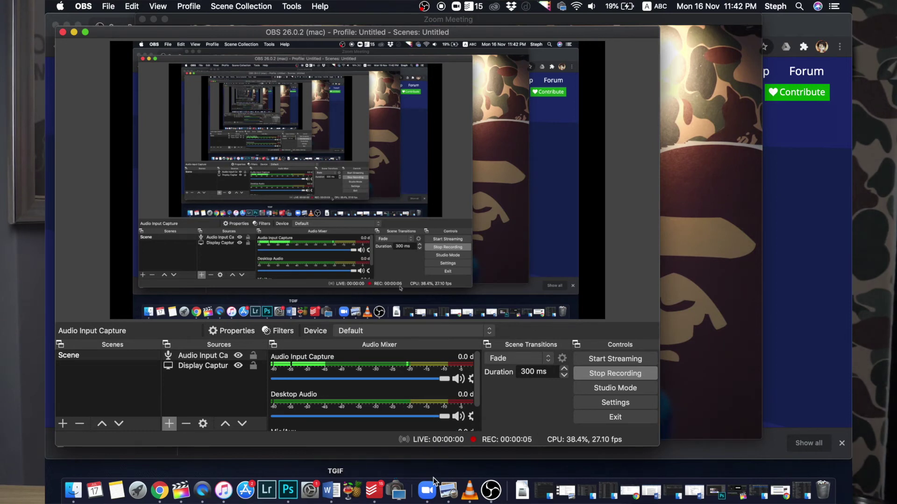
{"action": "left_click", "coordinate": [427, 489]}
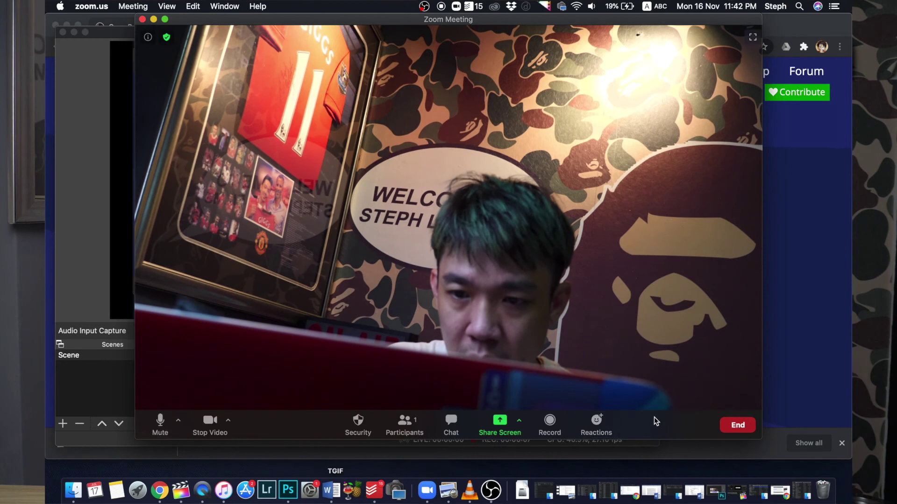
End the full-screen Zoom meeting for all participants, then stop the OBS recording at 00:00:40.
{"action": "left_click", "coordinate": [166, 20]}
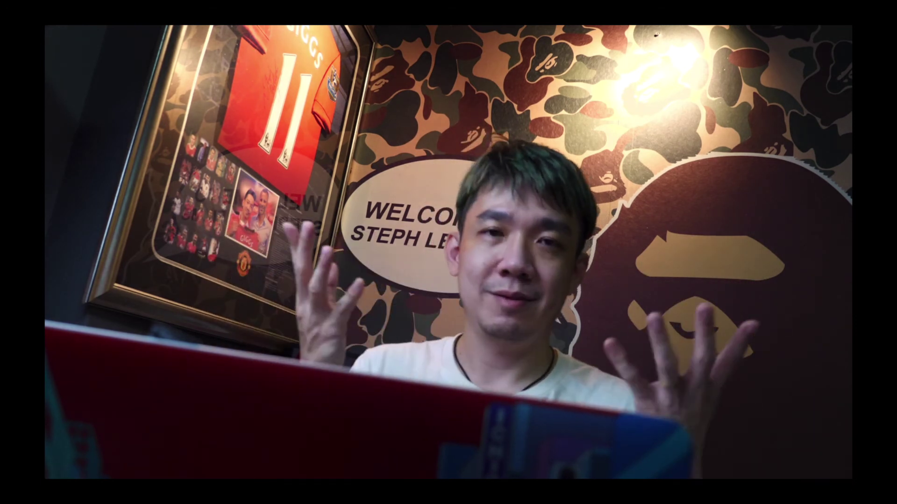
{"action": "left_click", "coordinate": [825, 489]}
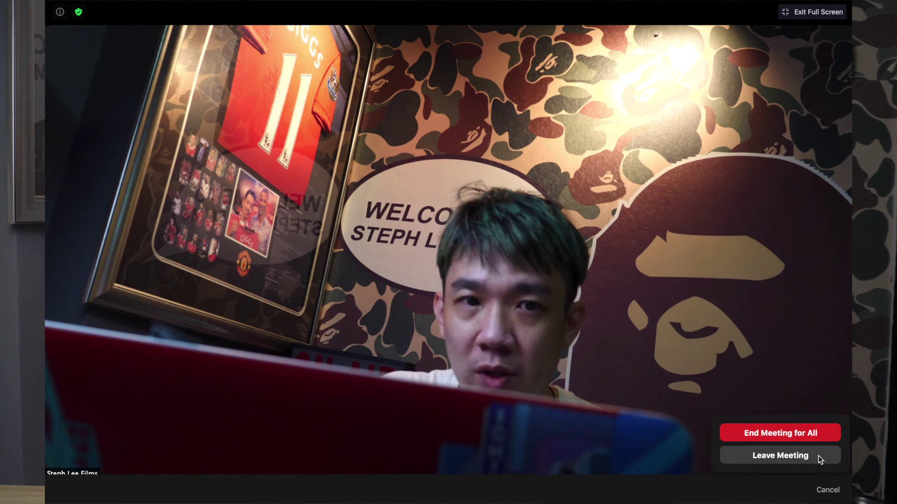
{"action": "left_click", "coordinate": [819, 436]}
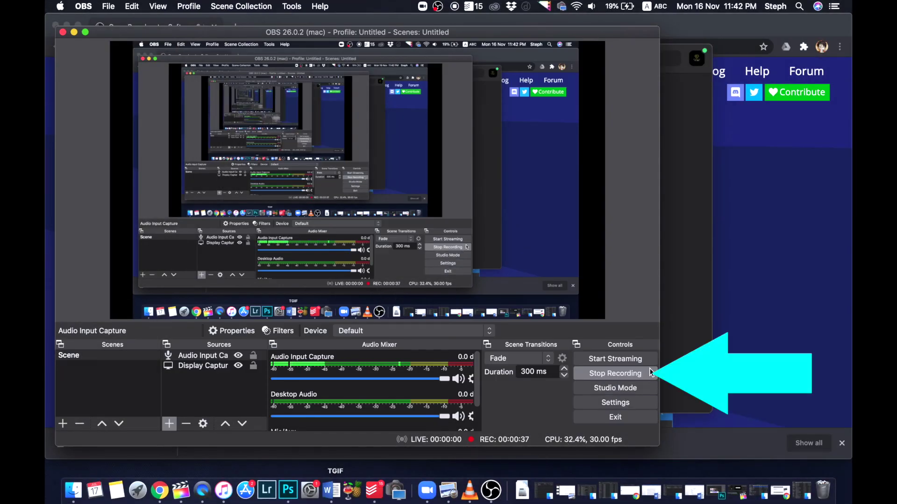
{"action": "left_click", "coordinate": [650, 375]}
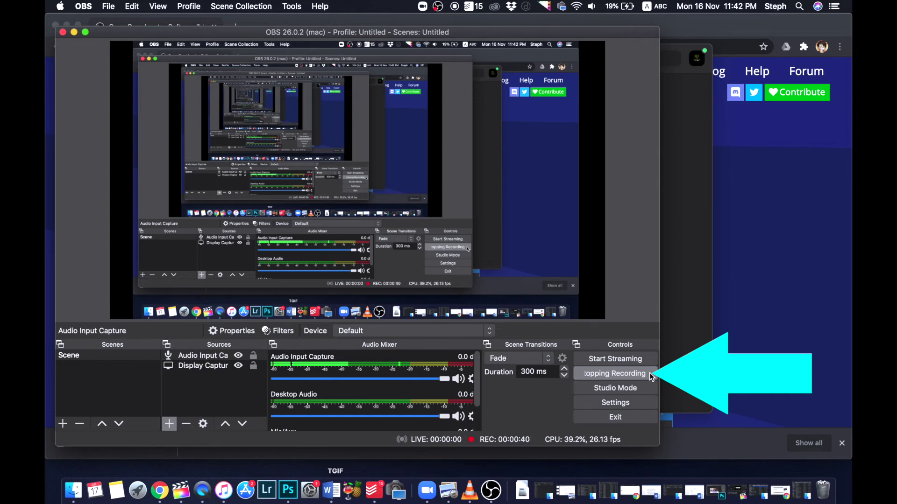